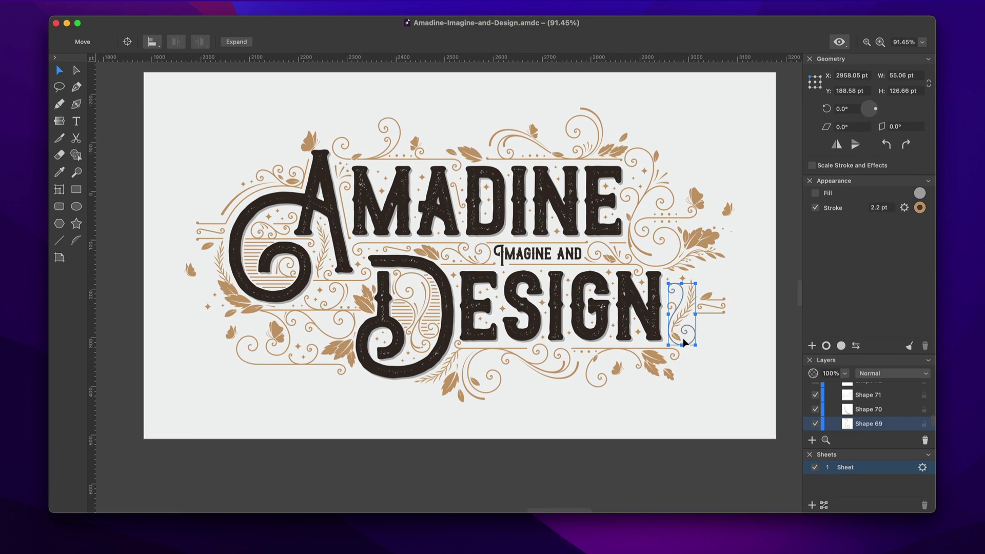
Select the Text group and leaf ornament, then paste the copied photos onto a new page
click(656, 325)
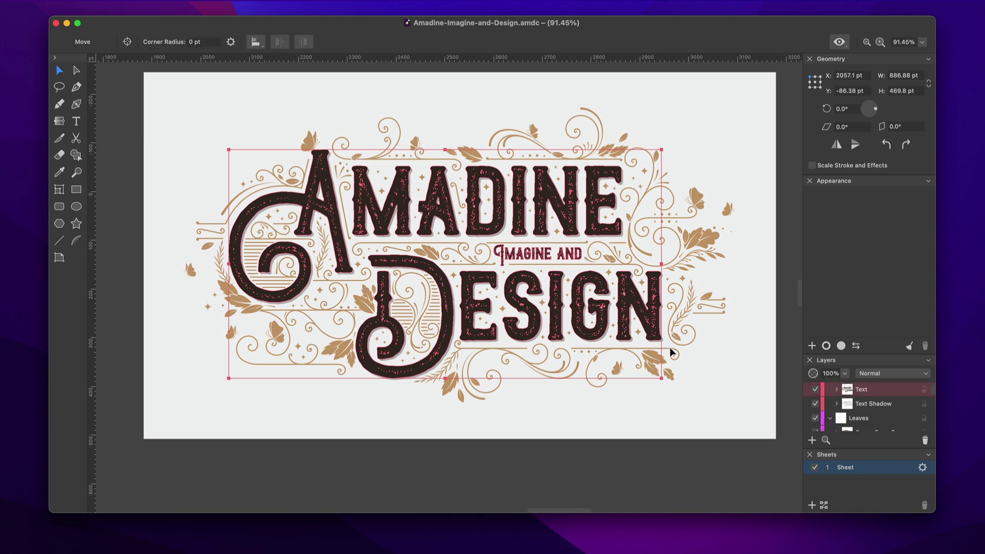
click(666, 354)
click(646, 360)
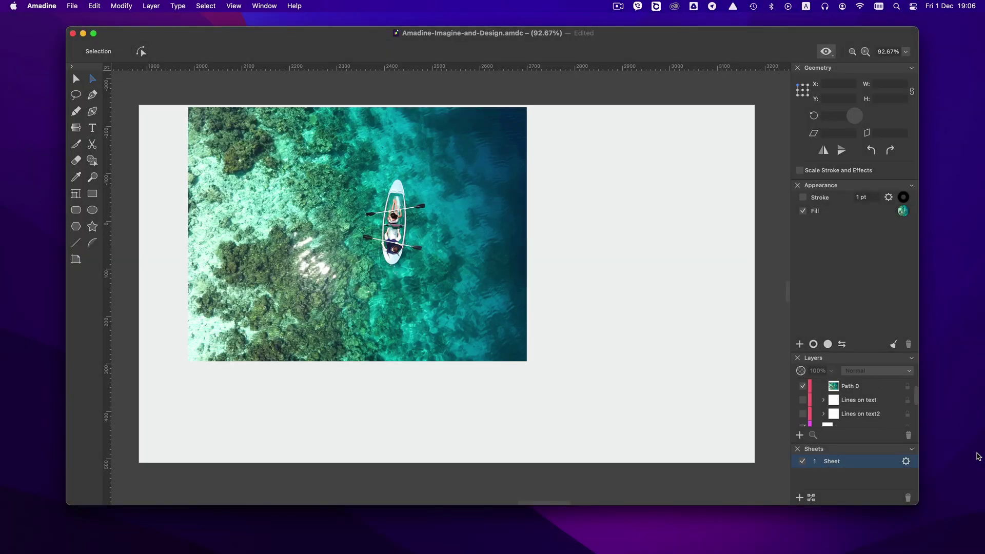
key(super+v)
key(super+v)
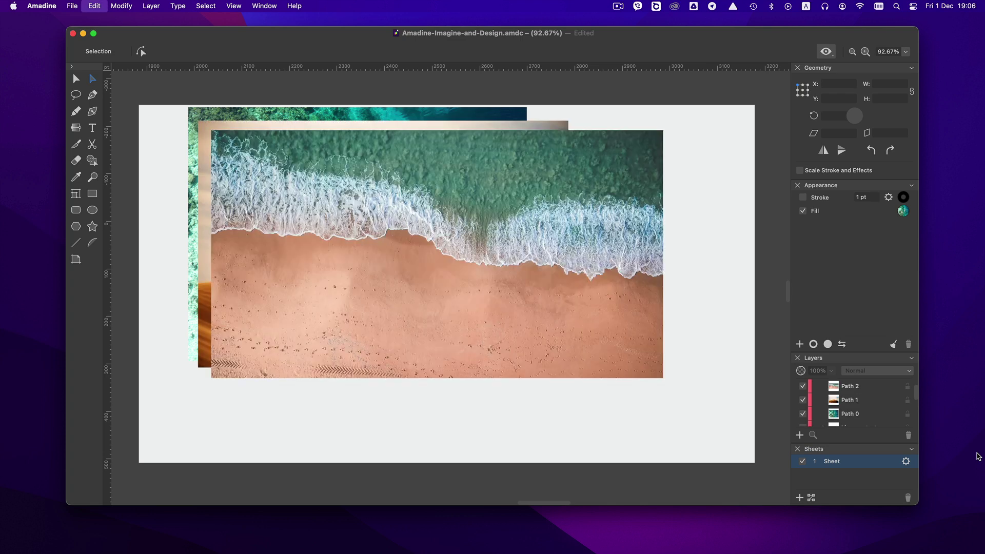
key(super+v)
key(super+v)
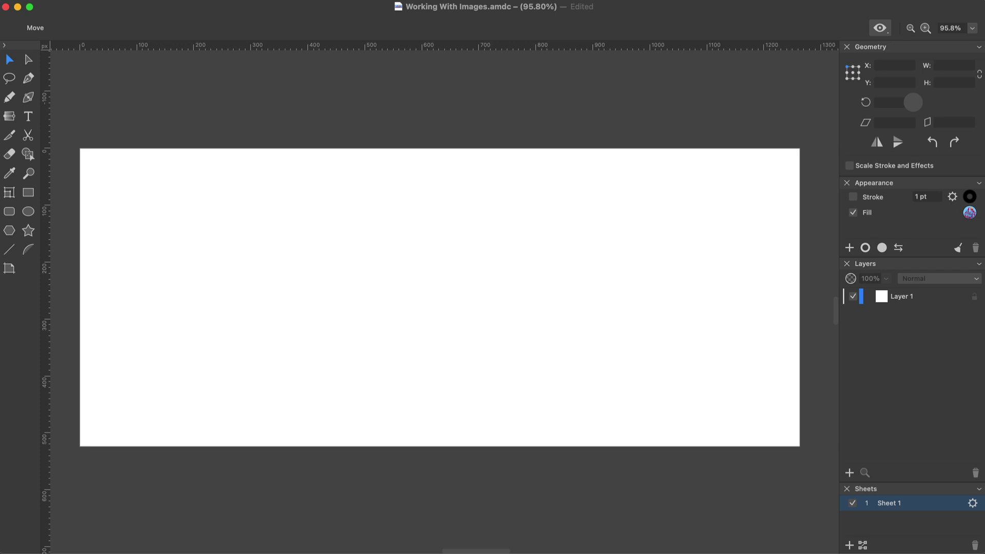
Place Flat-Design.jpeg from the Images folder onto the canvas and begin a File > Import
key(super+Tab)
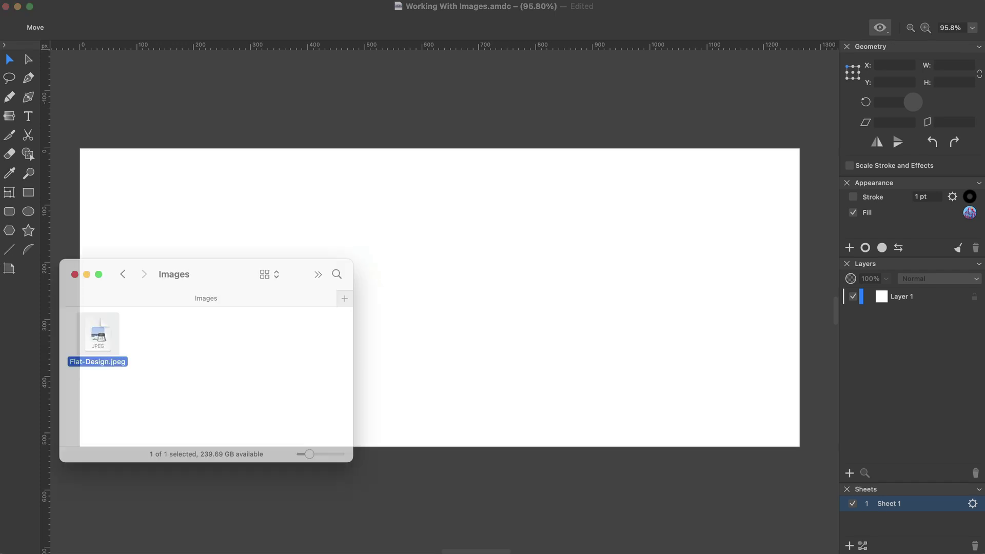
drag(97, 336, 446, 307)
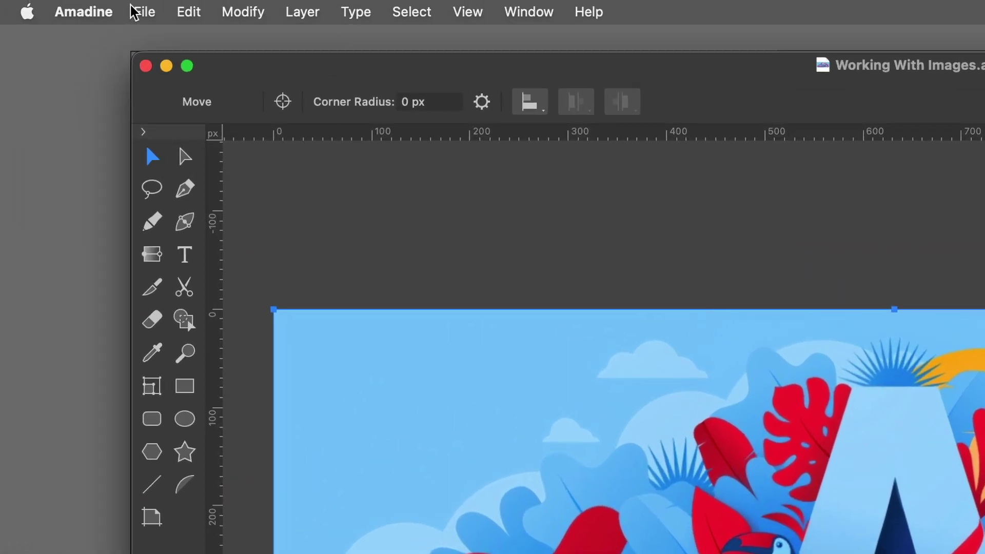
click(134, 11)
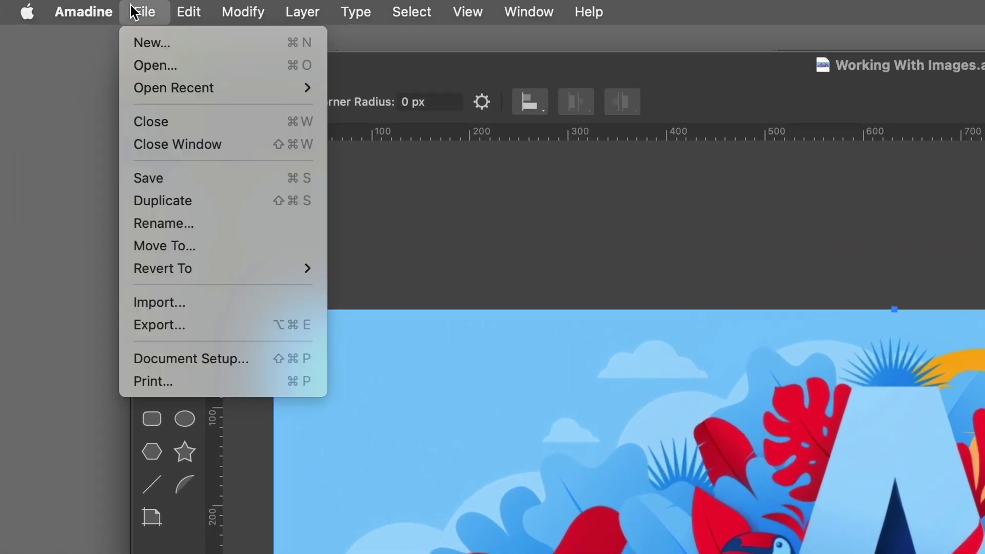
click(151, 303)
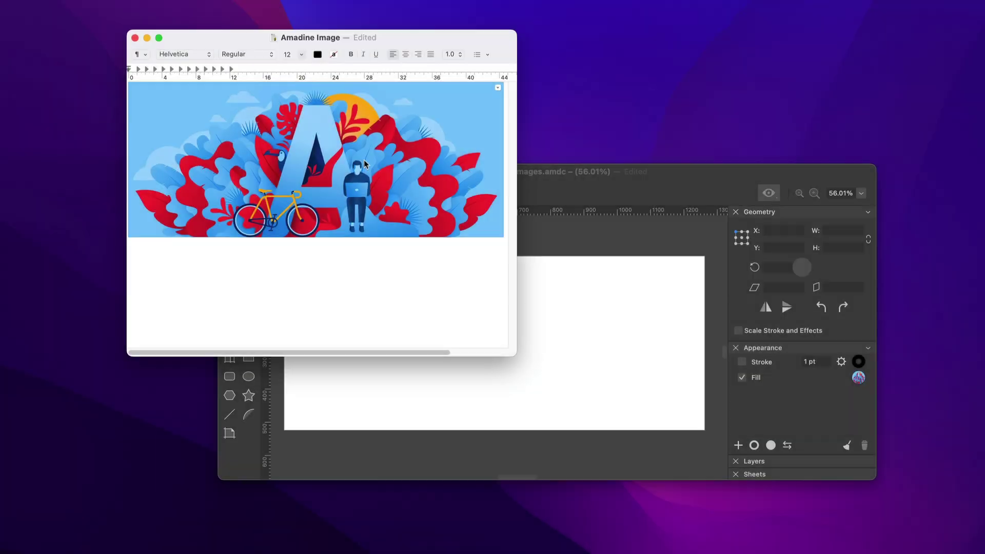
Copy the flat-design illustration from the TextEdit document and paste it onto the Amadine artboard
right_click(364, 163)
click(378, 178)
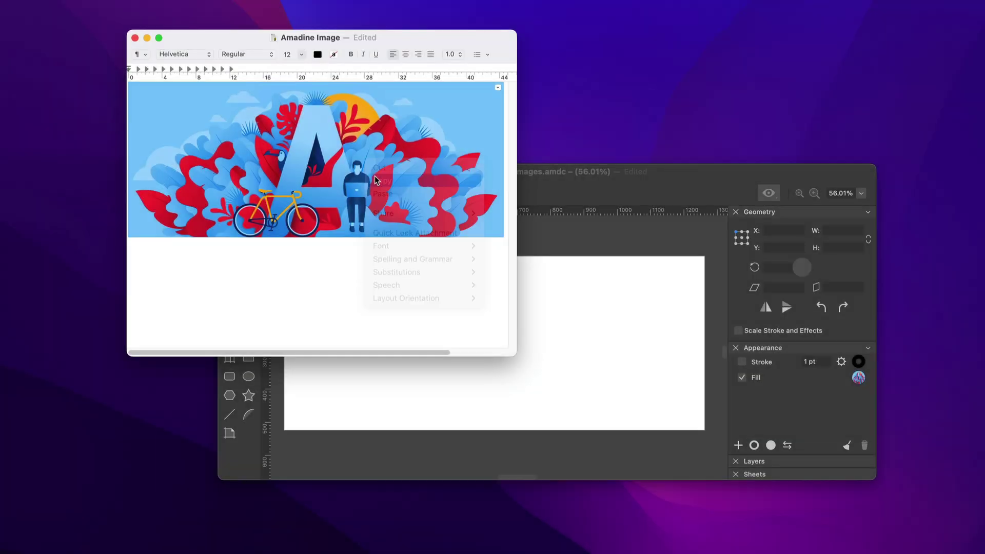
click(500, 375)
right_click(514, 388)
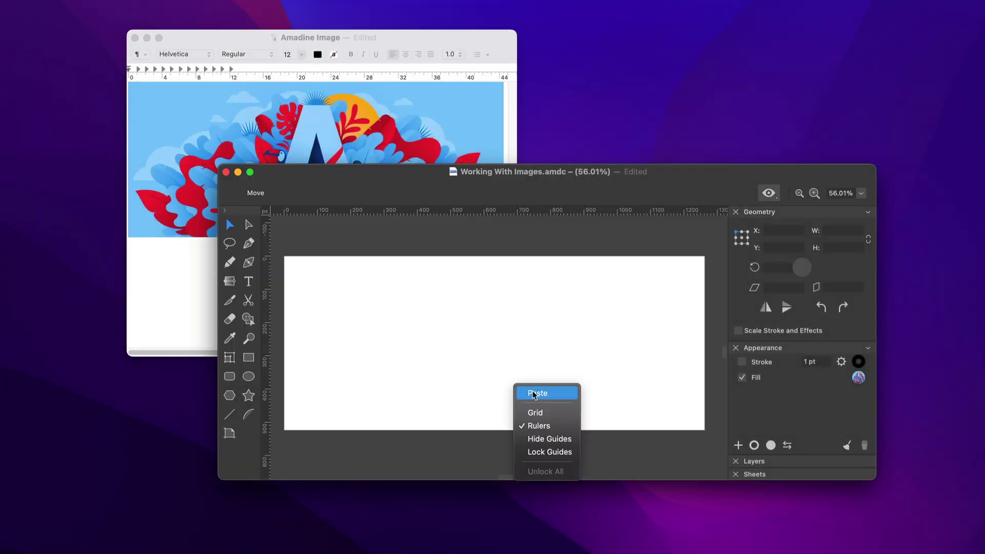
click(534, 396)
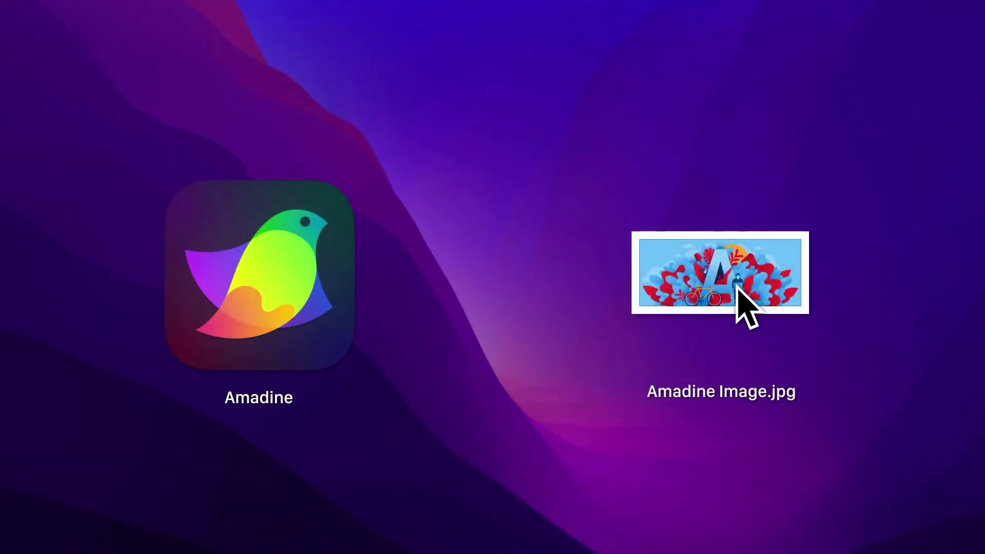
Open Amadine Image.jpg in Amadine and confirm Sheet 1 measures 1263 × 524 px
drag(739, 288, 243, 232)
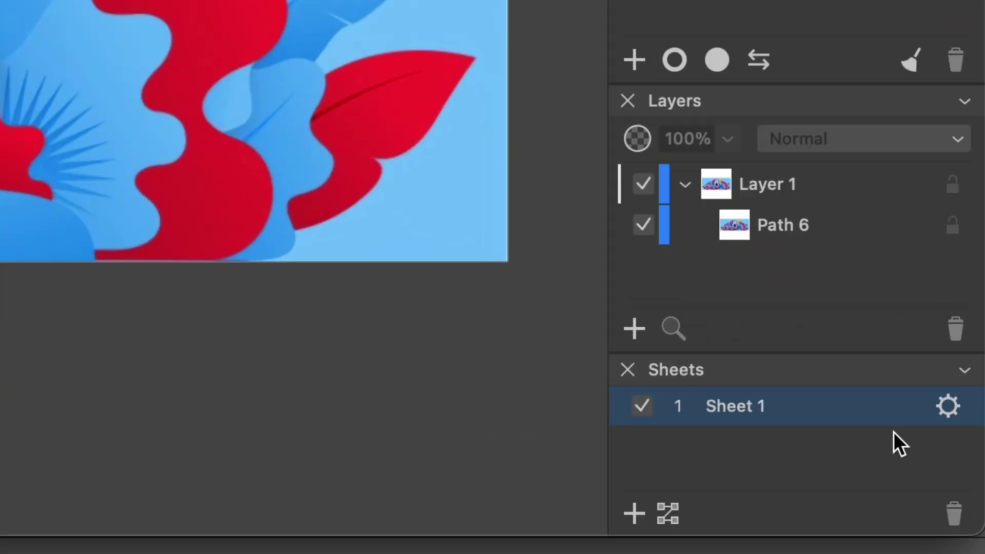
click(973, 503)
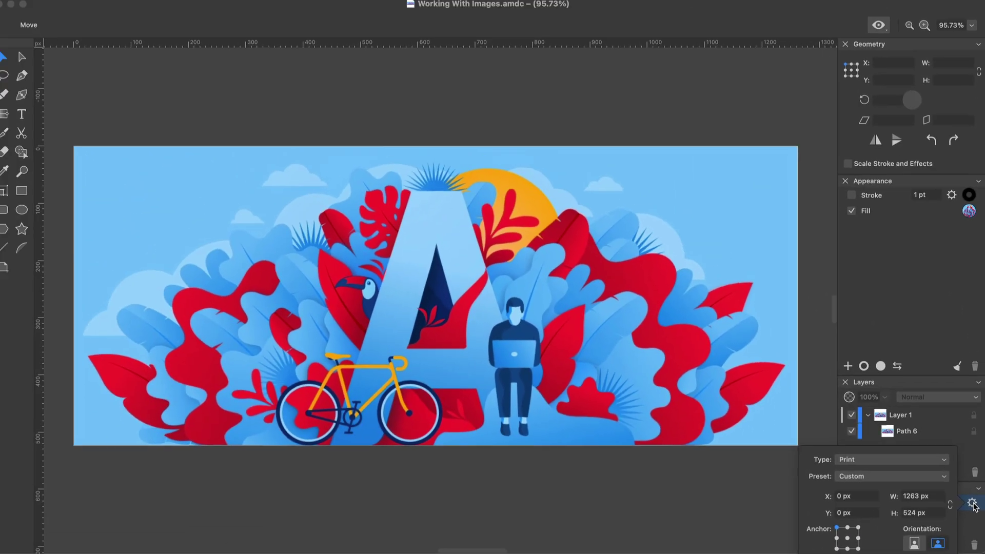
click(935, 350)
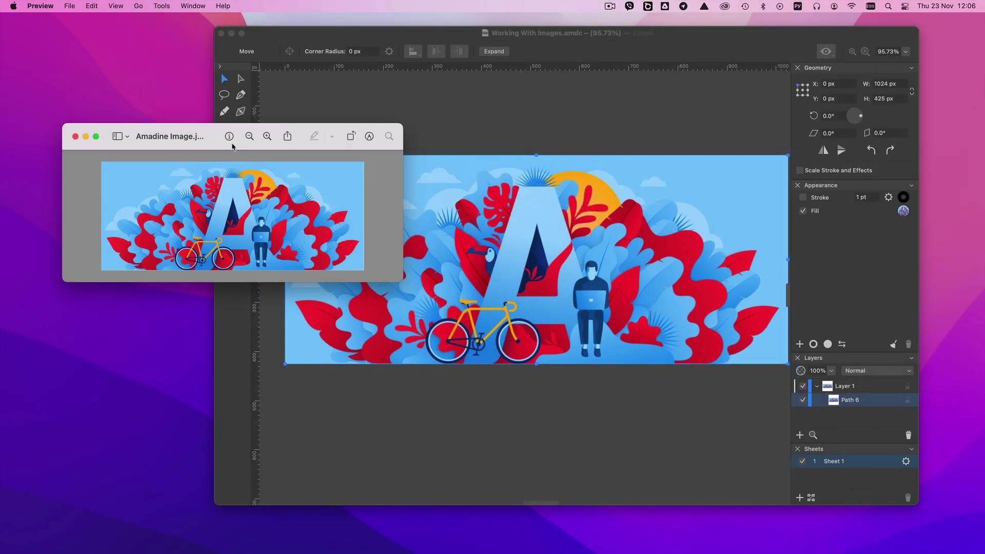
Show Amadine Image's General Info in Preview (1024 × 425 px) and compare with Sheet 1's size
click(229, 138)
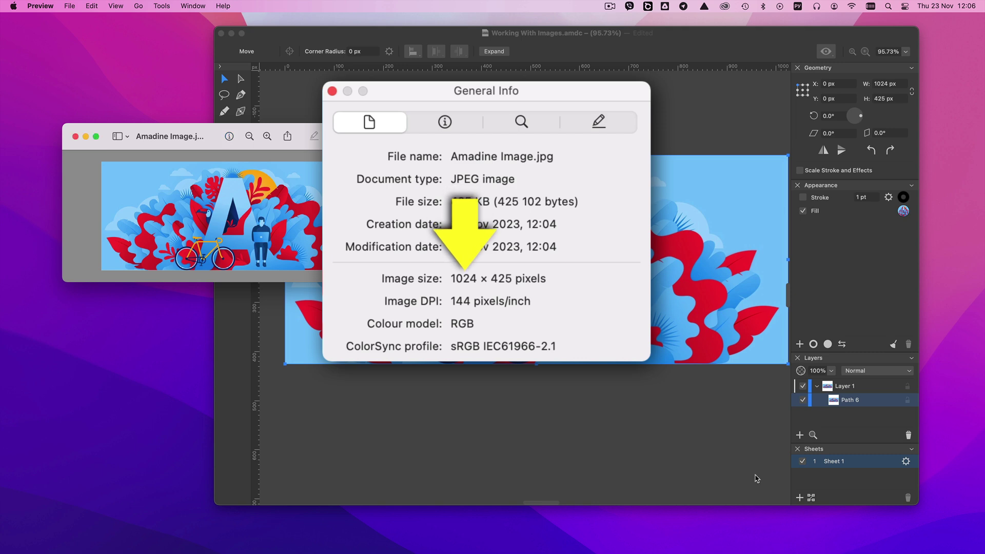
click(906, 462)
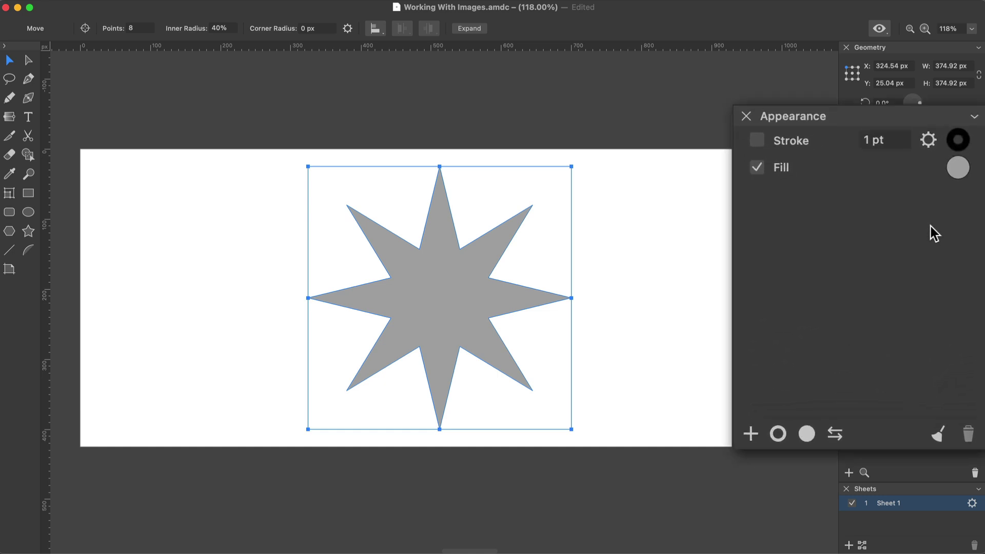
Set the star's fill to an Image fill using Amadine Image.jpg
click(959, 169)
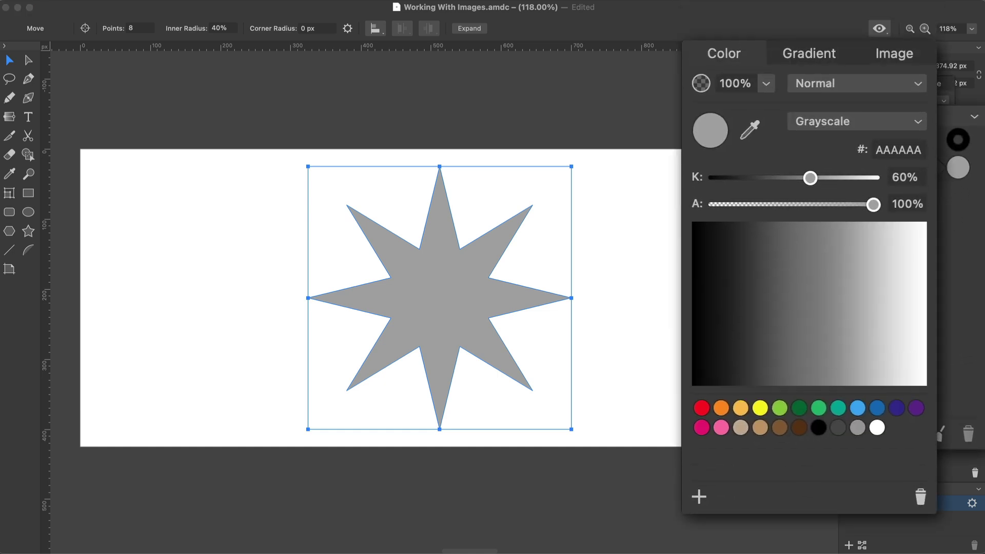
click(913, 55)
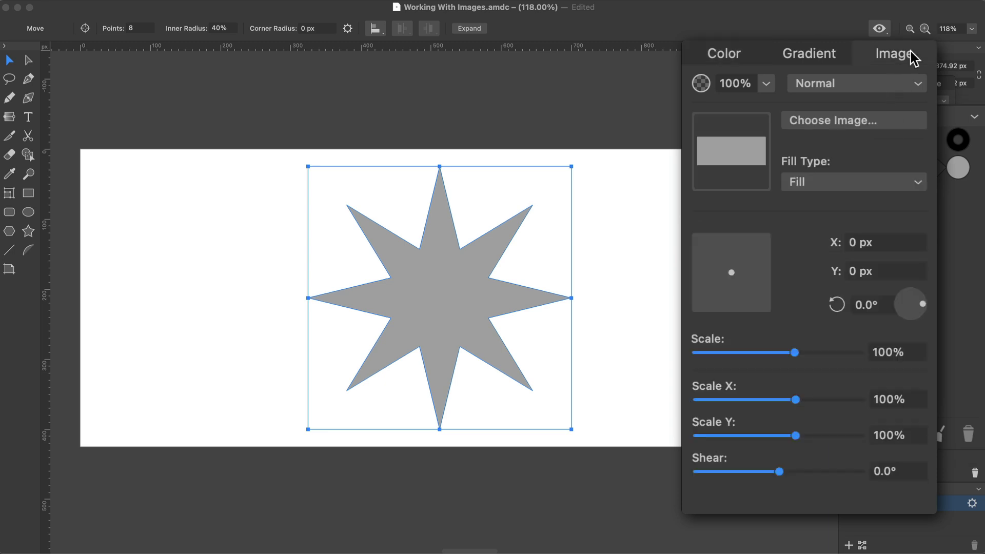
click(868, 123)
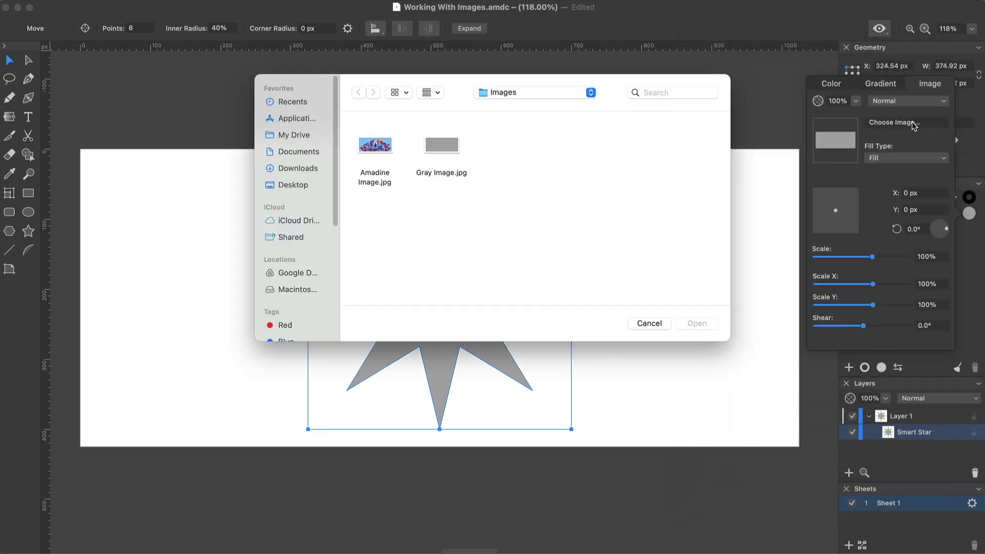
click(377, 149)
click(698, 325)
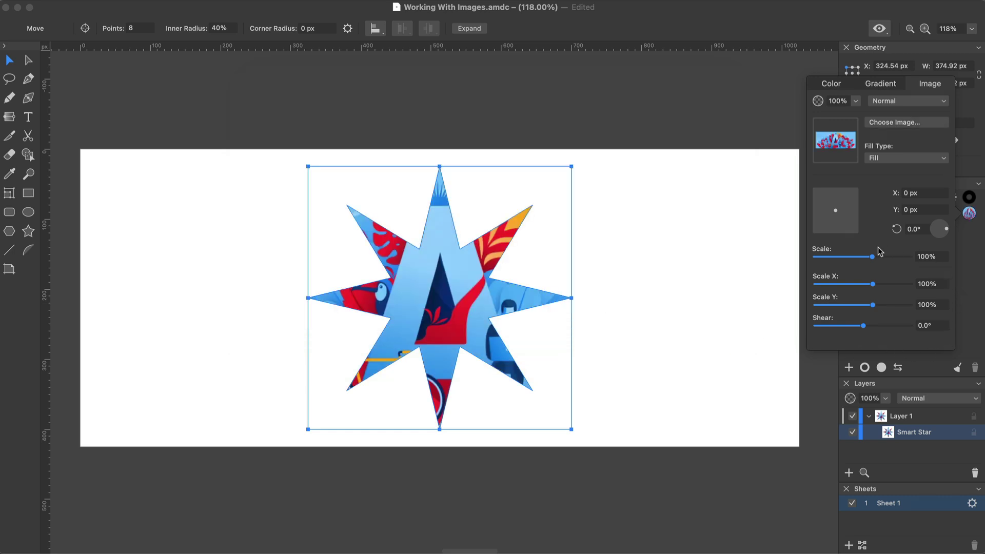
key(super+Tab)
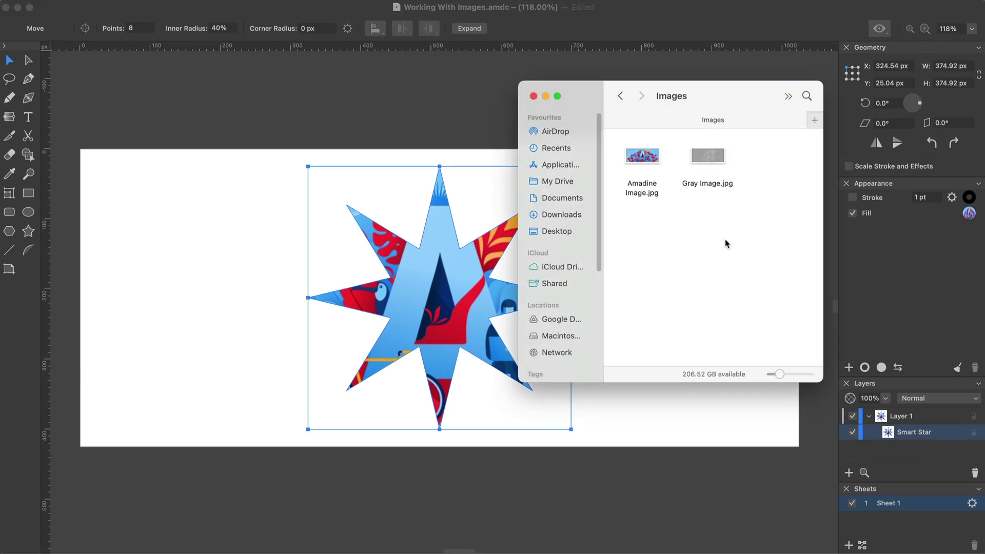
Drop Gray Image.jpg onto the star's Fill swatch, then deselect and reselect the star
drag(706, 159, 970, 214)
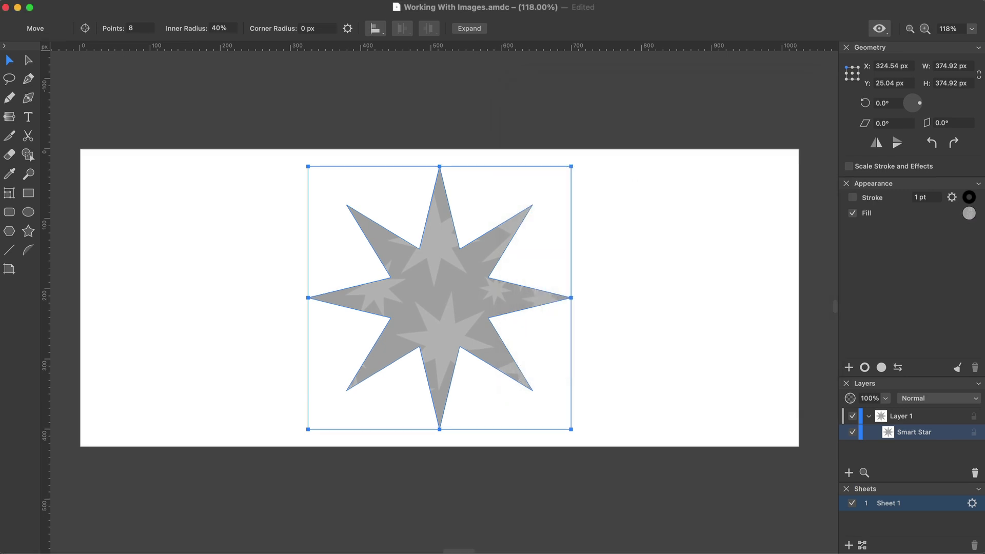
click(624, 368)
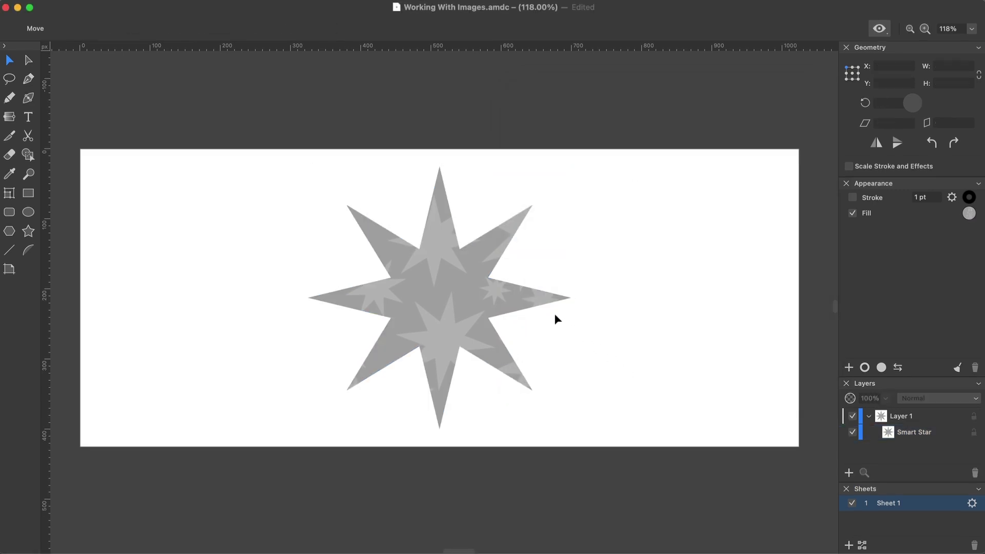
click(524, 305)
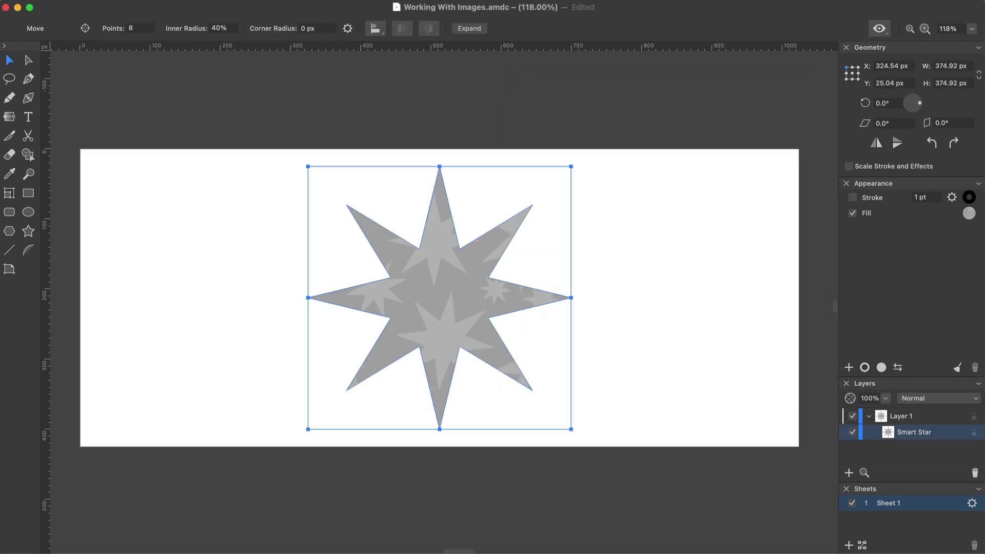
Save the document and place Amadine Image.jpg on the canvas overlapping the star
key(super+s)
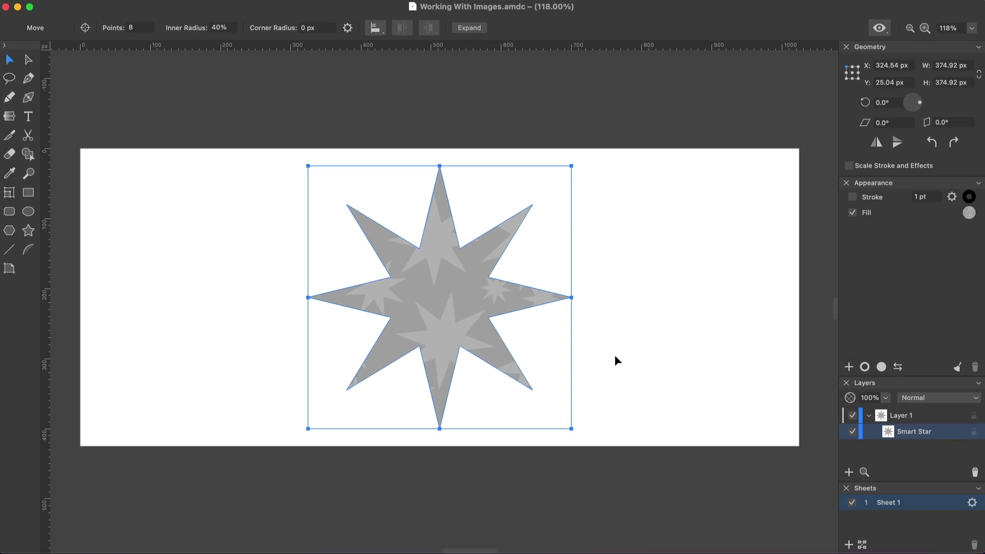
click(615, 356)
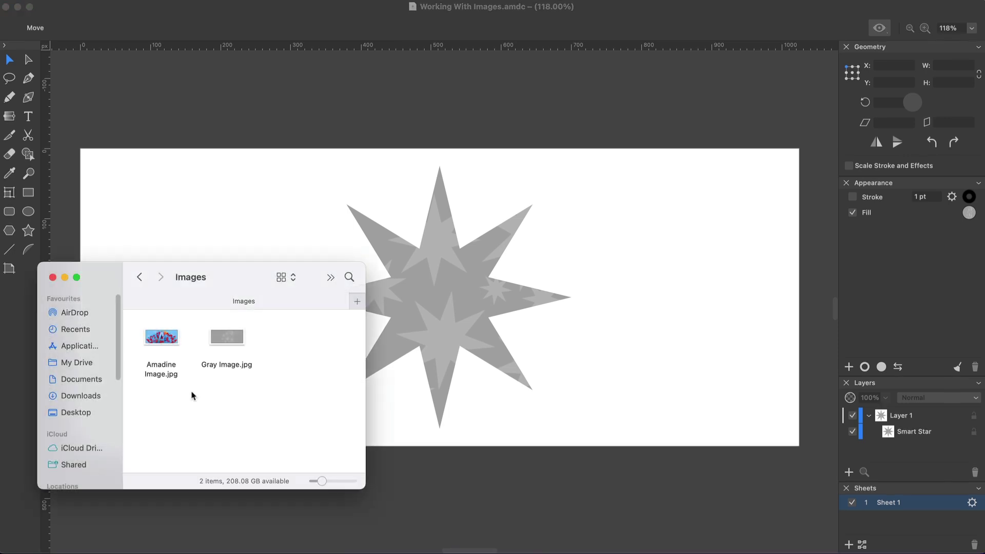
drag(154, 347, 684, 444)
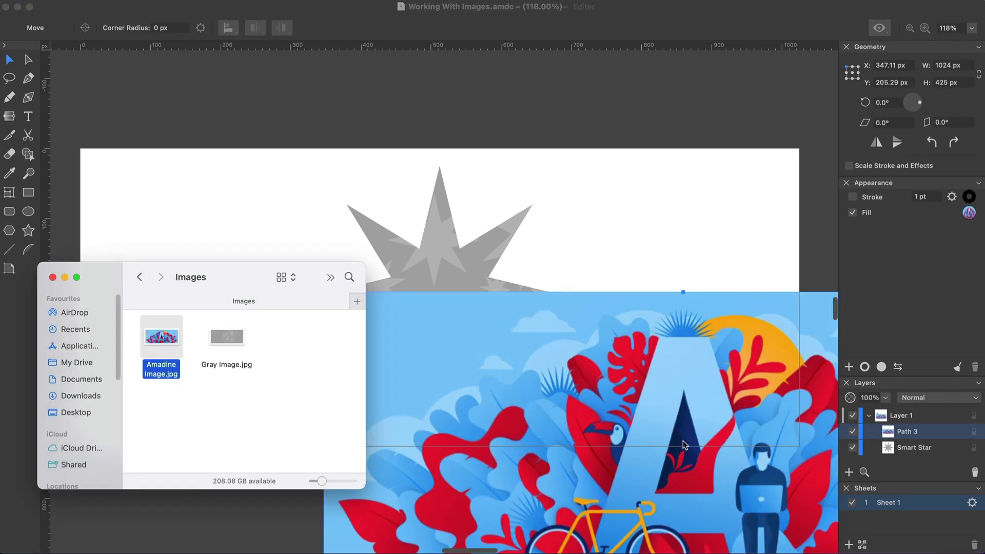
click(688, 255)
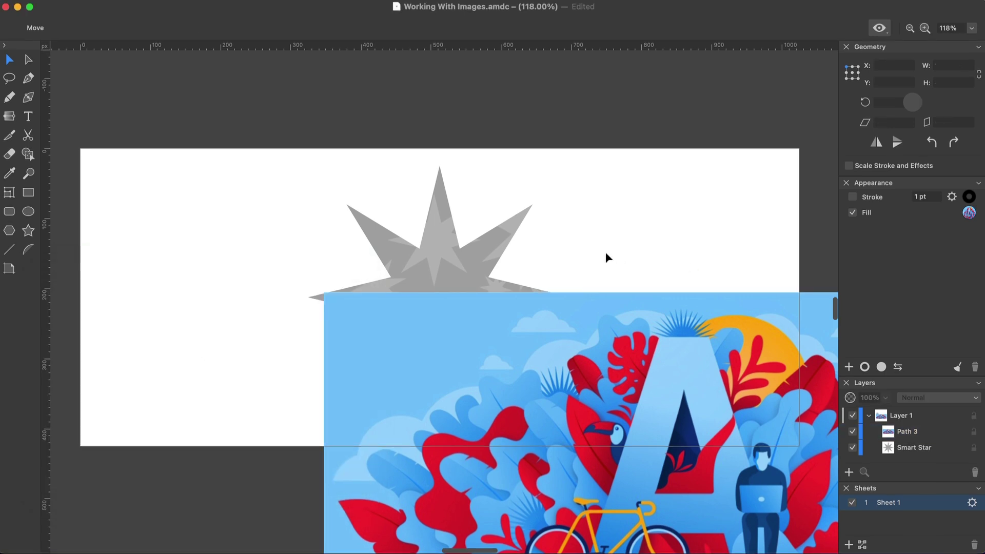
click(487, 251)
Select Path 3, open its Image fill settings and show the Fill Type options
click(820, 331)
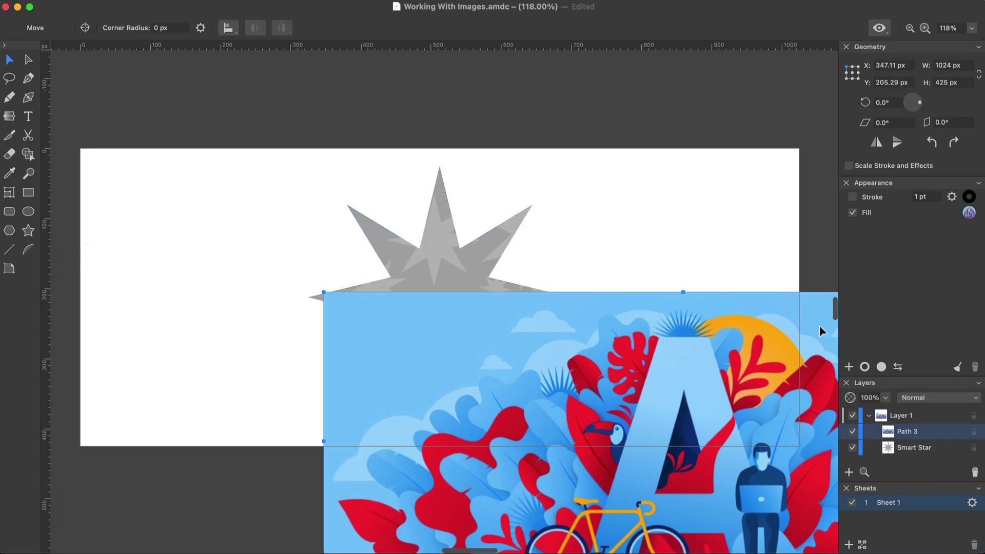
click(969, 214)
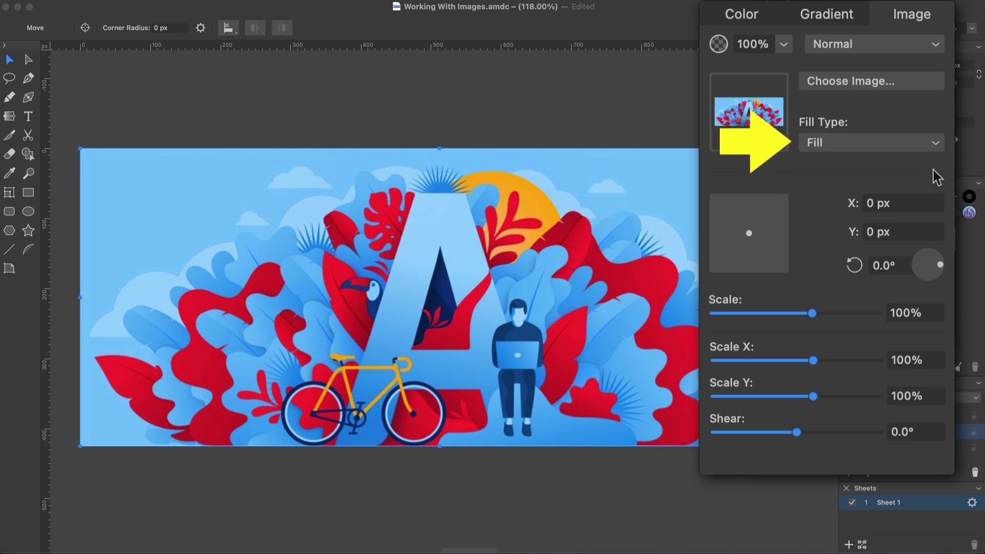
click(915, 151)
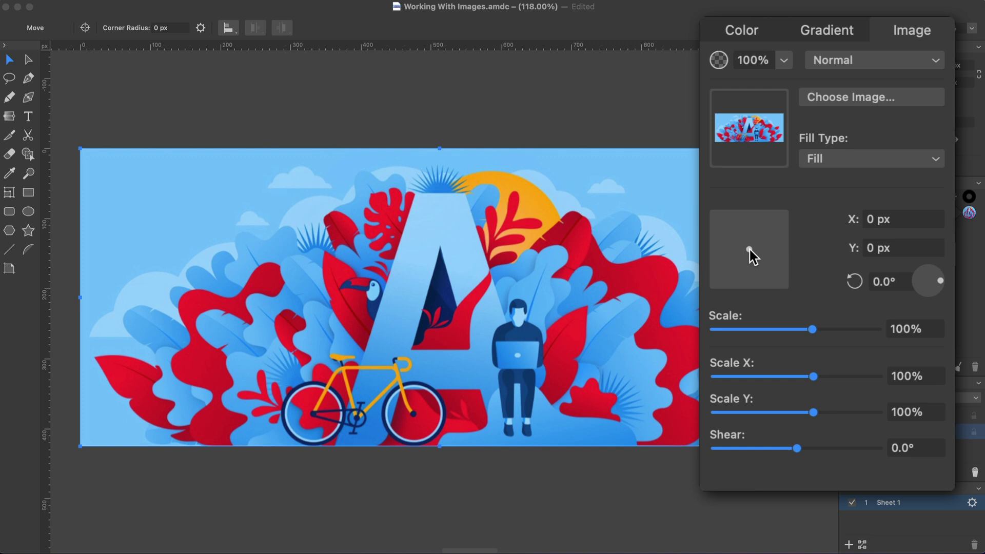
Adjust the image fill's offset and rotation, scale it to 69% wide and 93% tall, and tweak shear
mouse_move(749, 250)
mouse_down()
mouse_move(759, 255)
mouse_move(752, 276)
mouse_move(725, 272)
mouse_move(723, 251)
mouse_move(744, 240)
mouse_move(771, 253)
mouse_move(756, 272)
mouse_move(740, 265)
mouse_move(749, 248)
mouse_up()
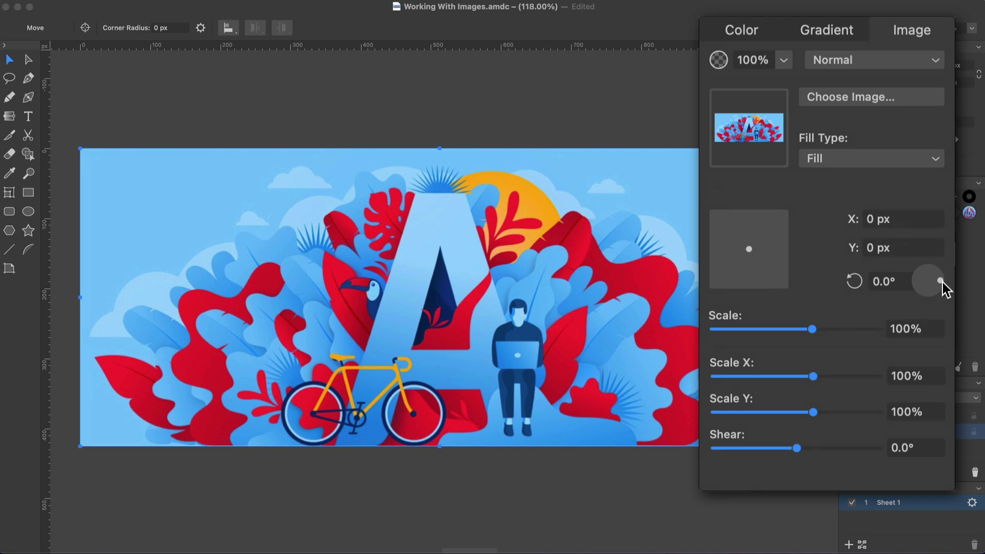
mouse_move(942, 282)
mouse_down()
mouse_move(926, 297)
mouse_move(921, 279)
mouse_move(933, 272)
mouse_move(943, 287)
mouse_up()
drag(815, 330, 812, 330)
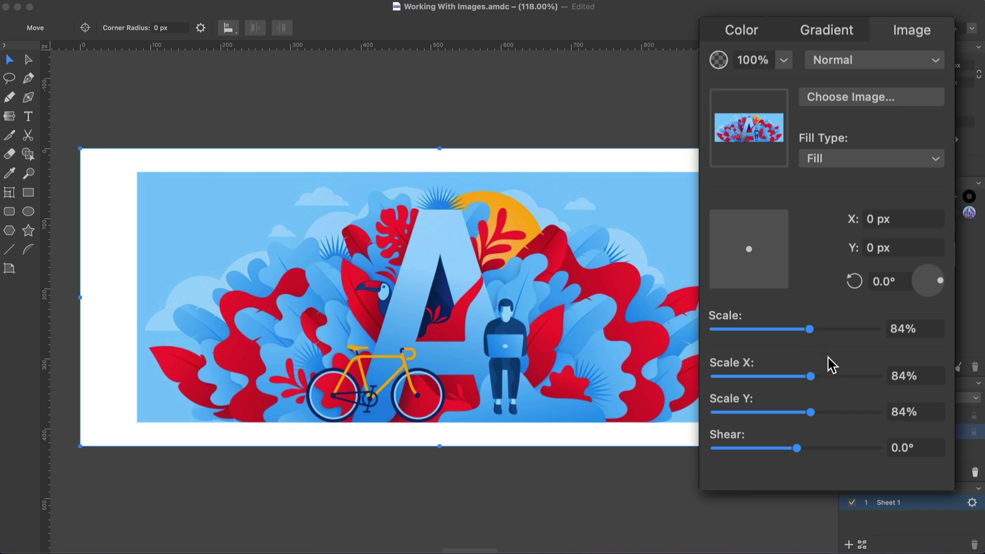
drag(812, 376, 812, 412)
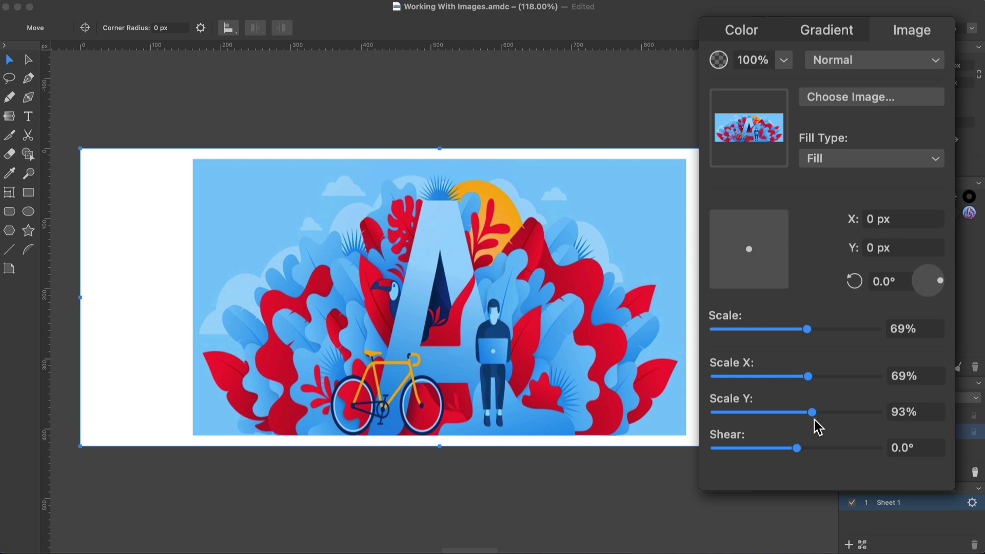
mouse_move(798, 448)
mouse_down()
mouse_move(788, 447)
mouse_move(799, 449)
mouse_up()
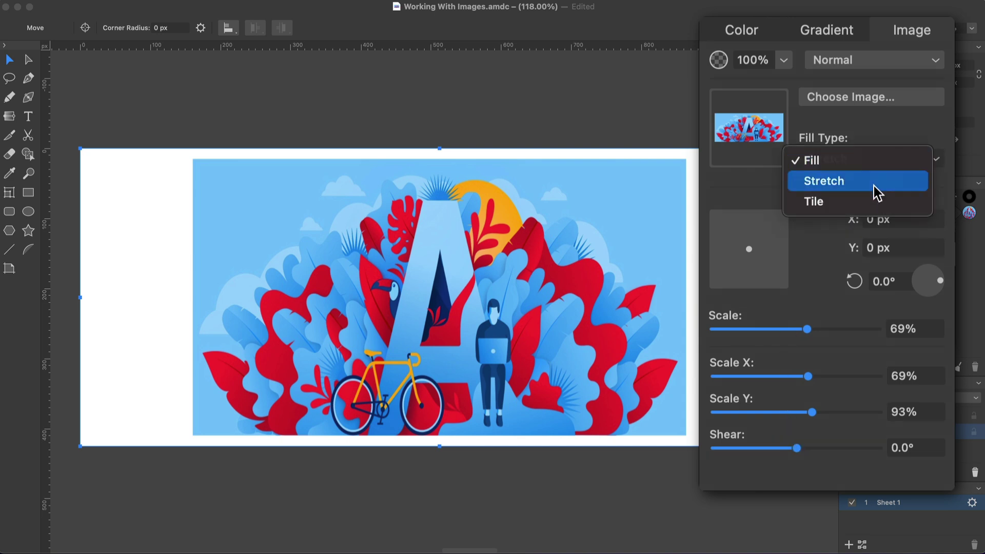
Switch the image fill to Stretch and resize the rectangle to test it, then restore full-page size
click(873, 183)
key(Escape)
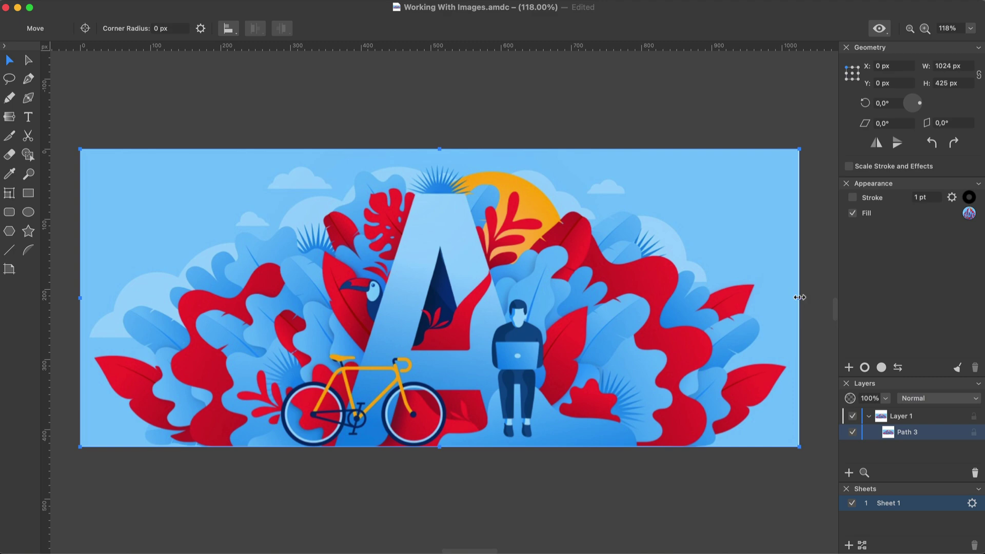
drag(799, 298, 511, 297)
drag(300, 456, 303, 242)
drag(511, 242, 800, 446)
Change the image fill type to Tile with a scale of 39%
click(970, 212)
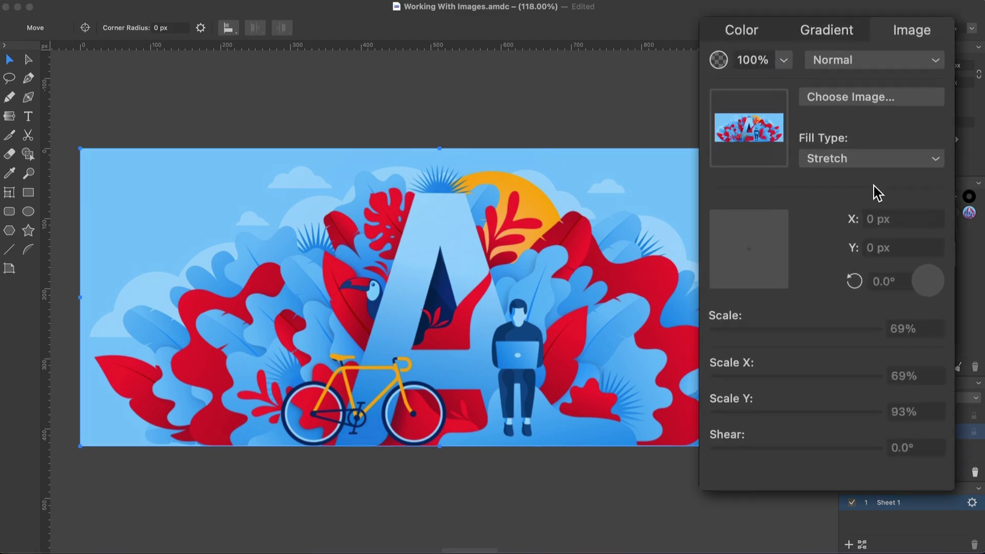
click(873, 163)
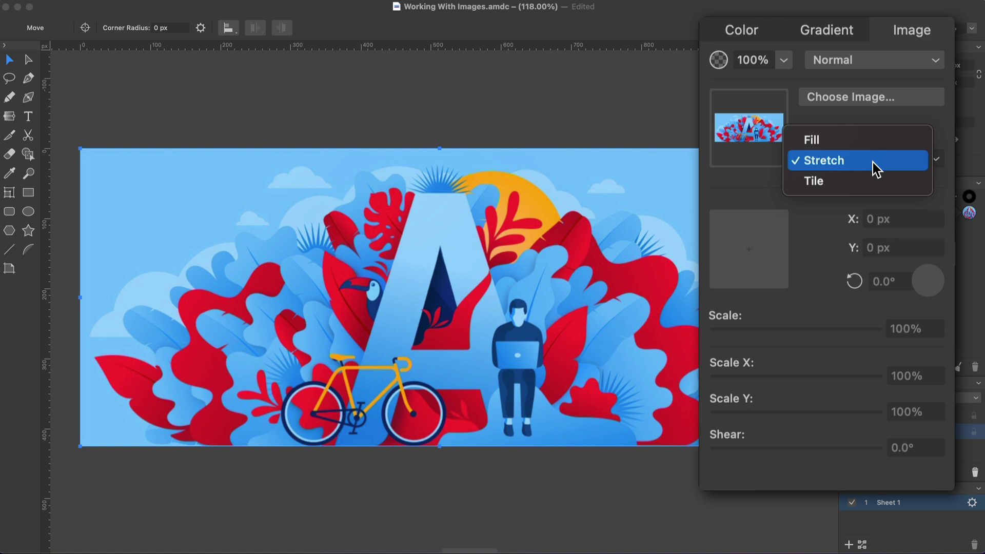
click(874, 182)
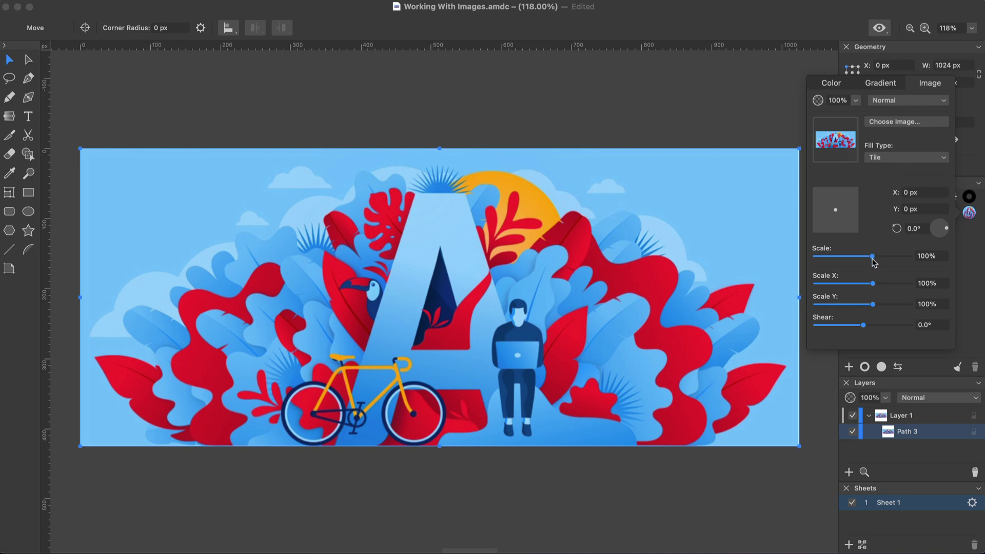
drag(871, 252, 867, 262)
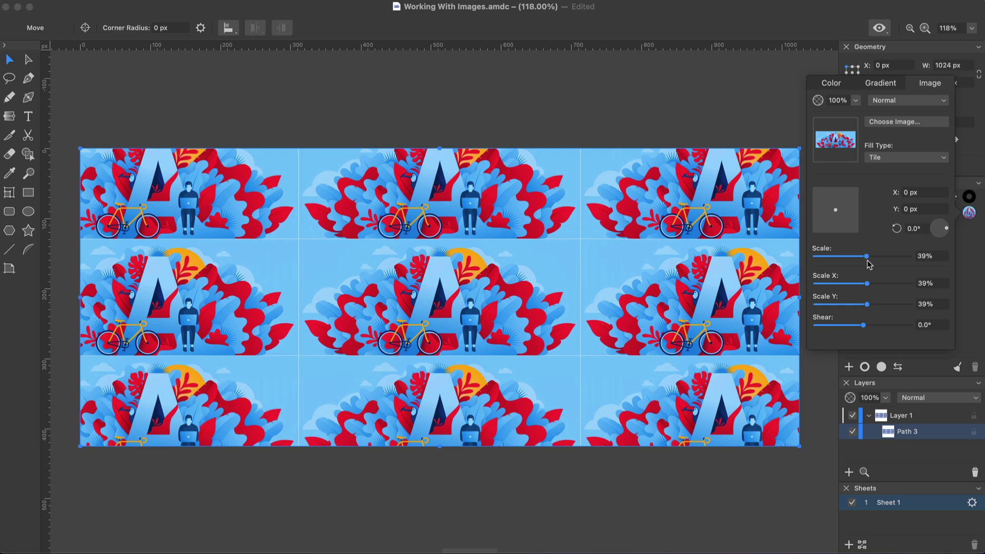
Set the image fill type back to Fill and reset its scale to 100%
click(899, 159)
click(897, 136)
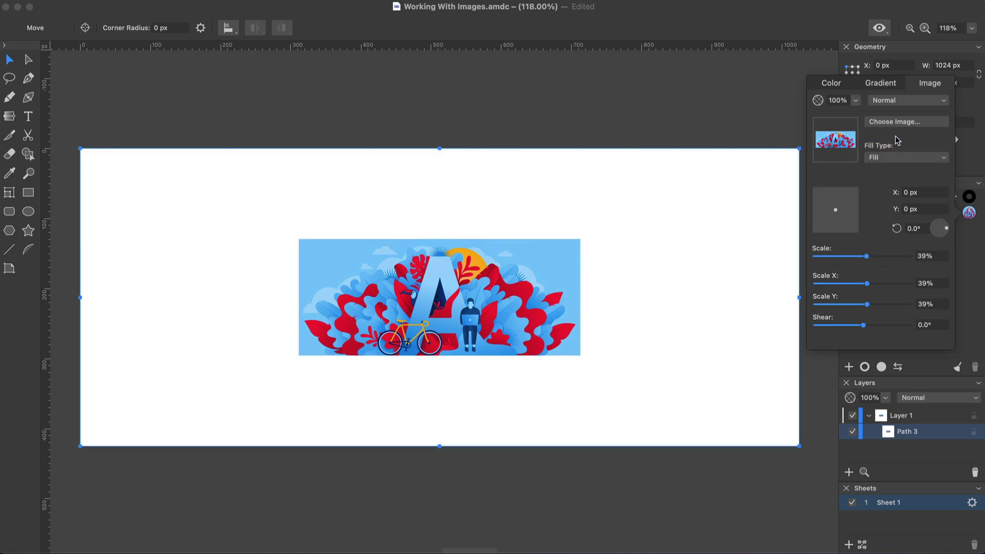
click(946, 256)
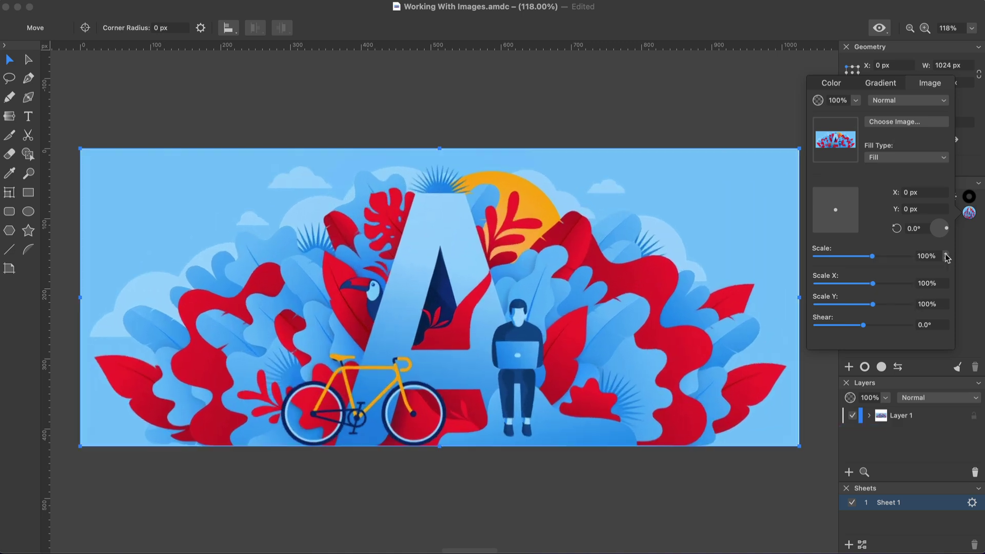
Lower the illustration fill opacity, then try Multiply, Screen and Overlay blend modes
click(855, 100)
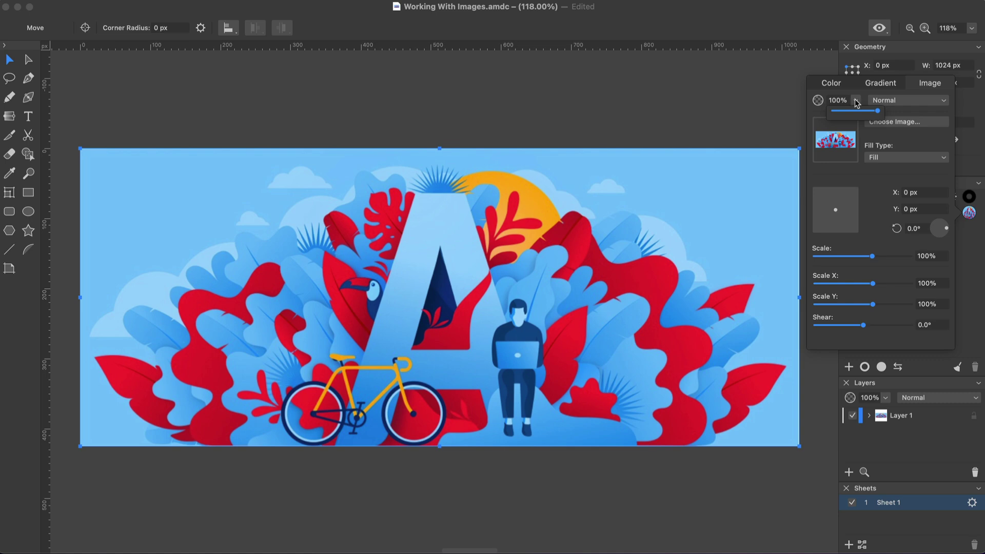
mouse_move(879, 113)
mouse_down()
mouse_move(848, 116)
mouse_move(877, 113)
mouse_up()
click(901, 103)
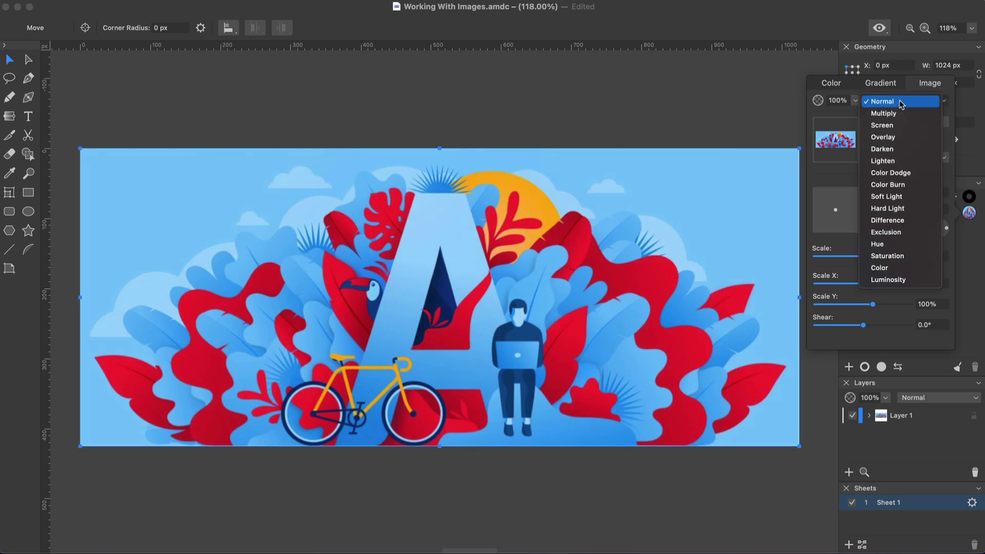
click(909, 111)
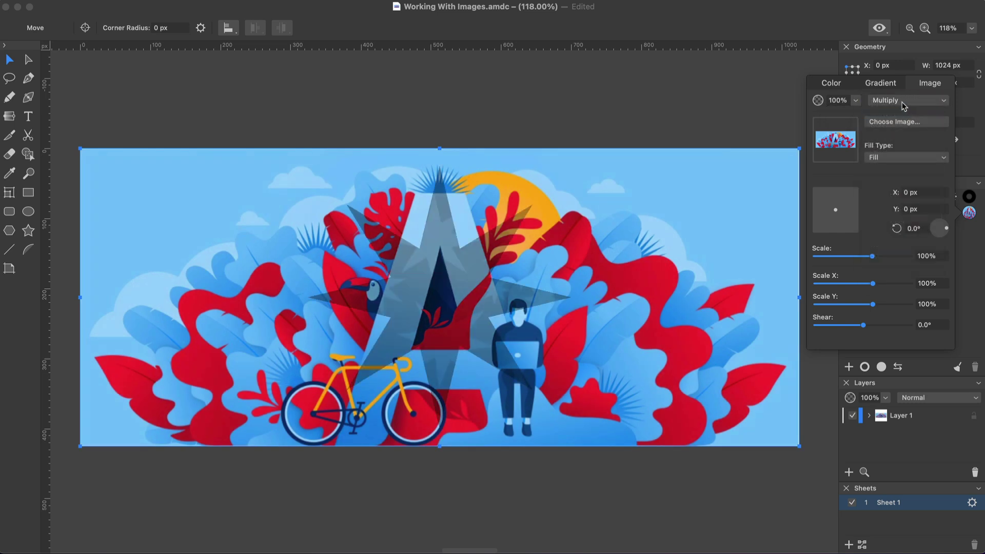
click(902, 103)
click(907, 113)
click(902, 104)
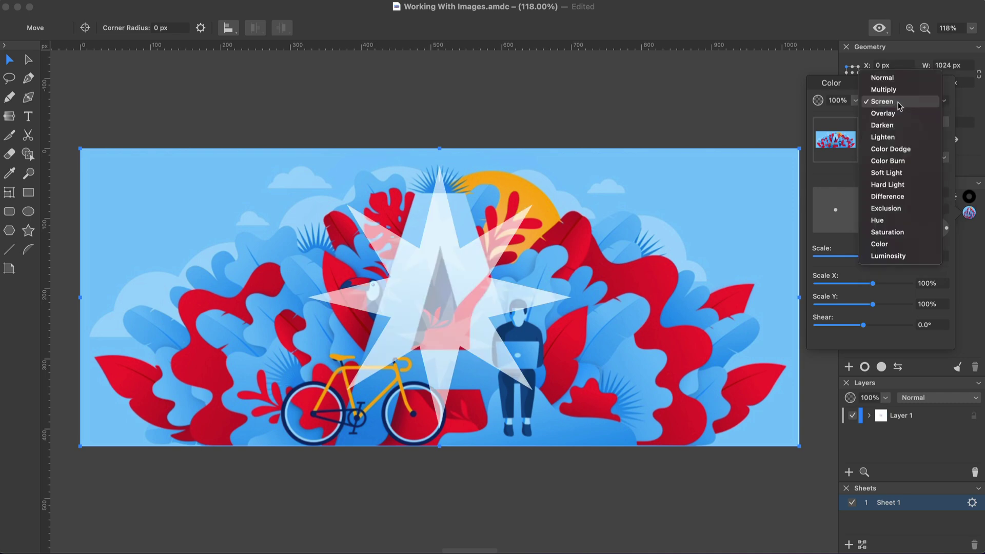
click(903, 112)
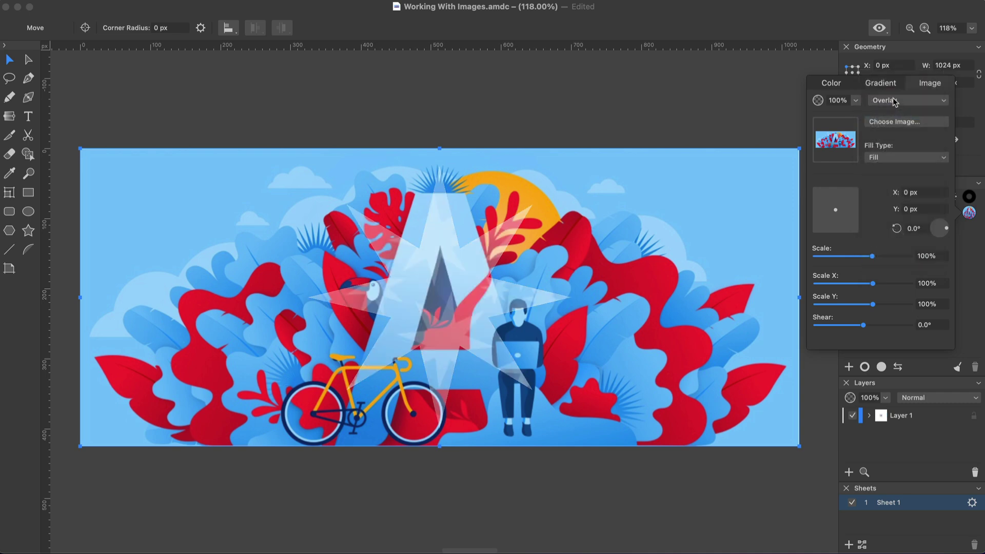
click(901, 101)
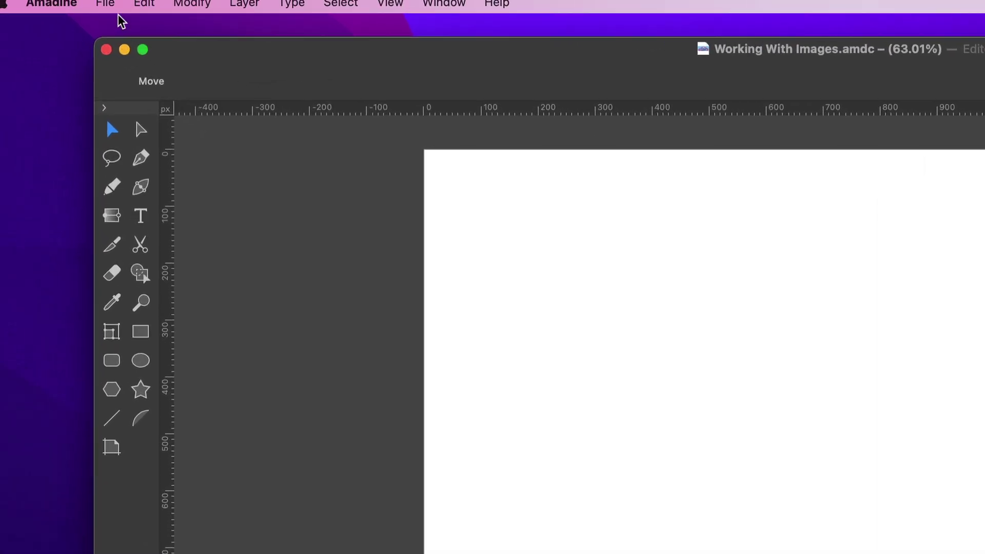
Import Squirrel.pdf from the Images folder onto the page
click(109, 4)
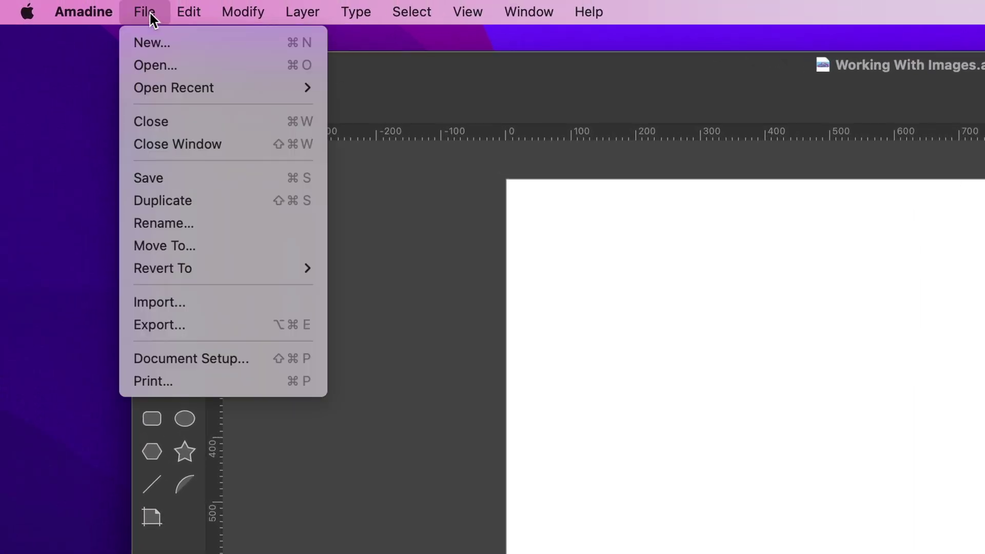
click(202, 298)
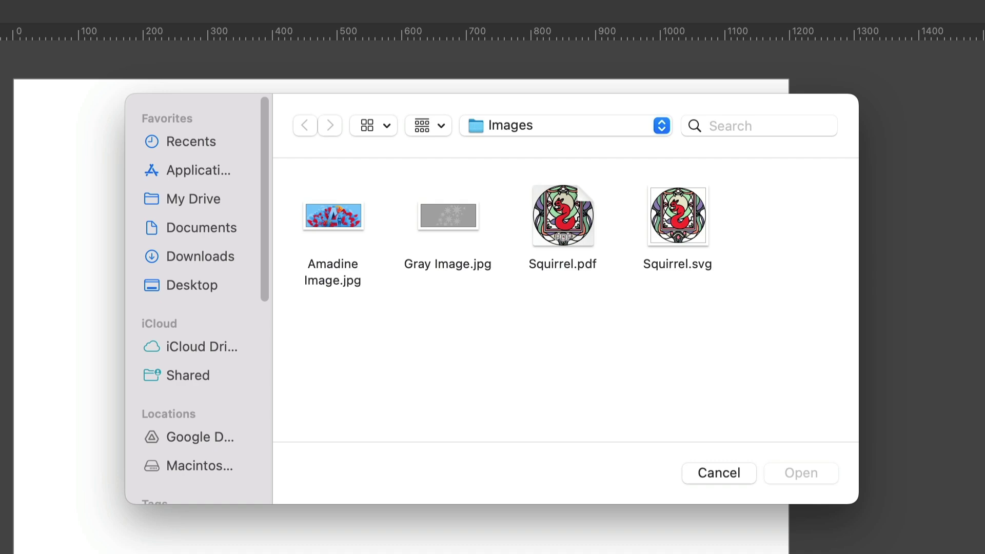
click(565, 233)
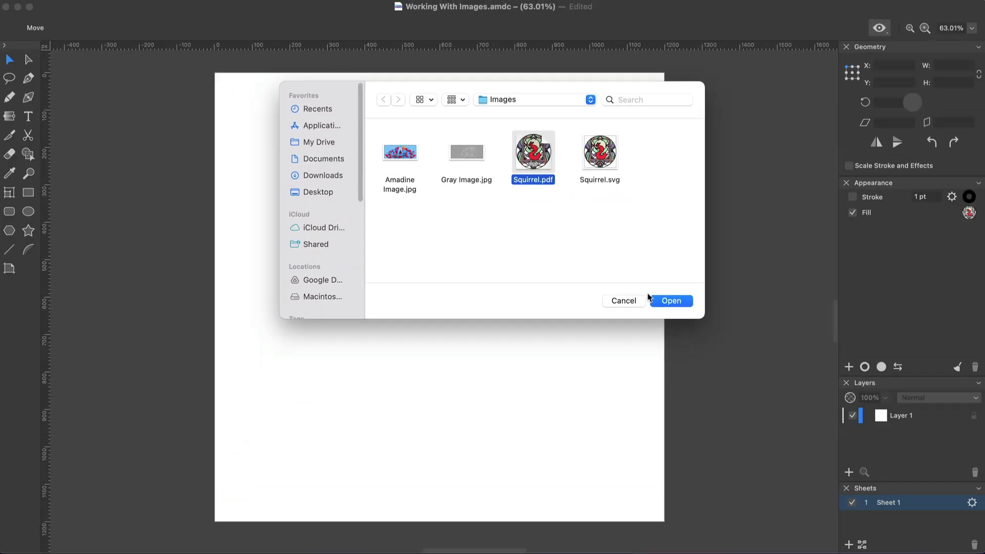
click(660, 300)
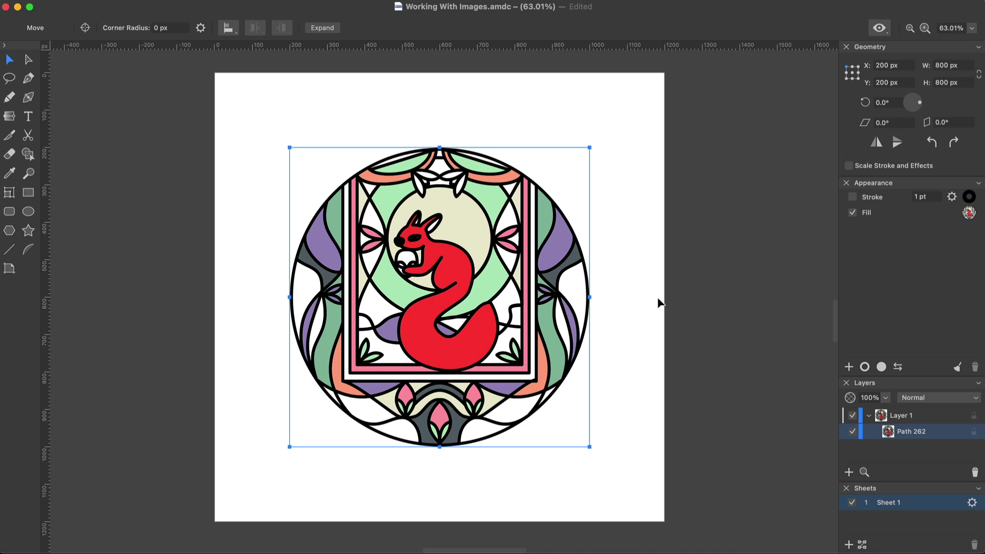
Reselect the imported squirrel artwork and bring up its context menu
click(635, 307)
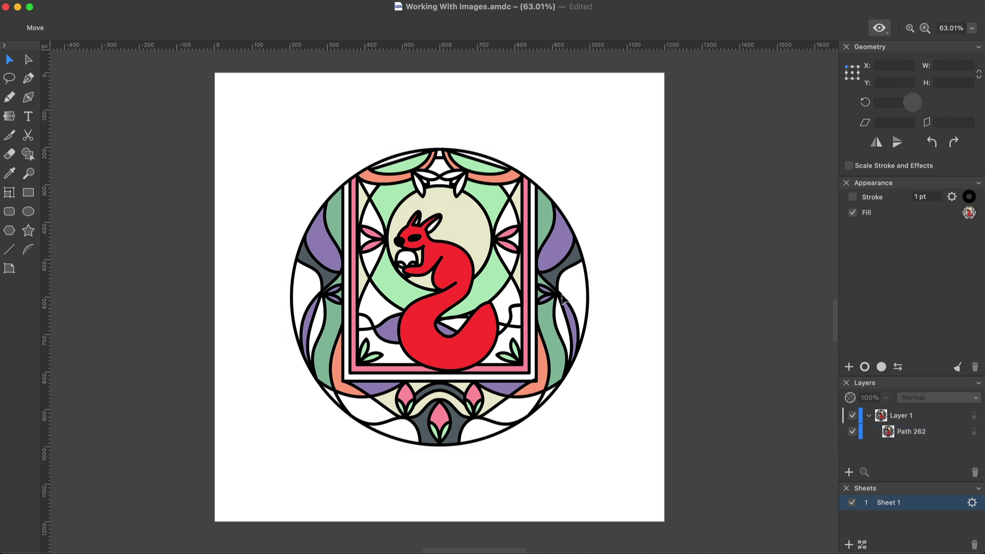
click(559, 296)
right_click(557, 293)
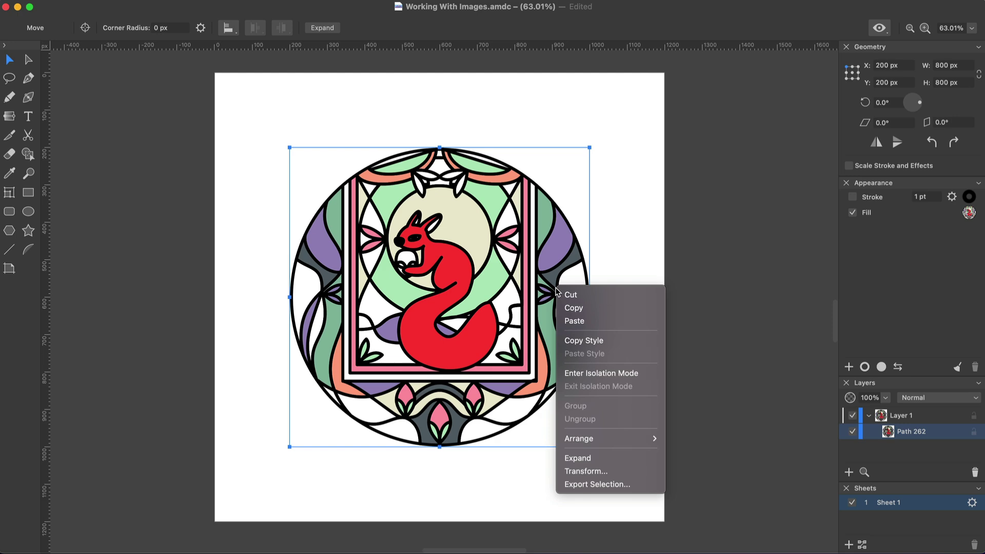
Expand the squirrel artwork and import Squirrel.svg onto the page
click(583, 458)
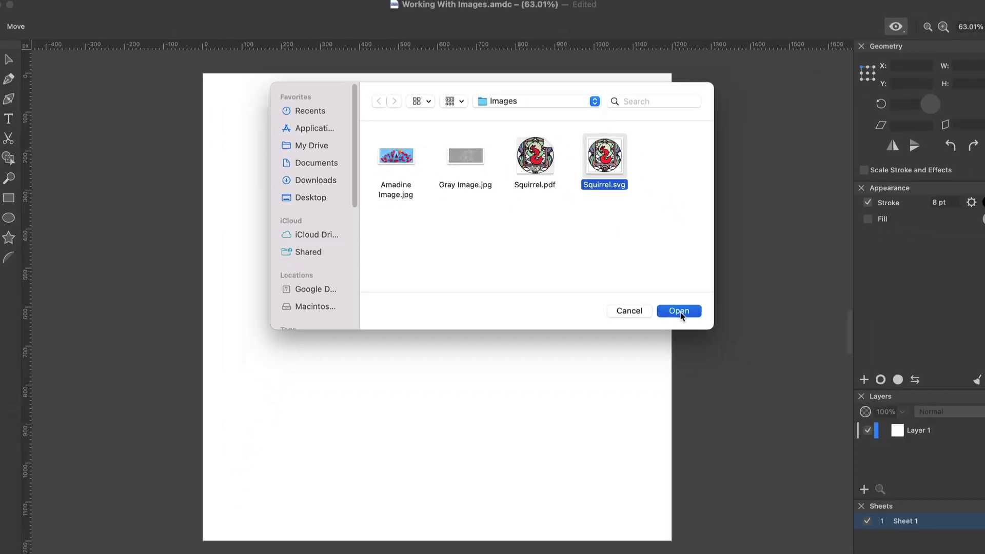
click(799, 473)
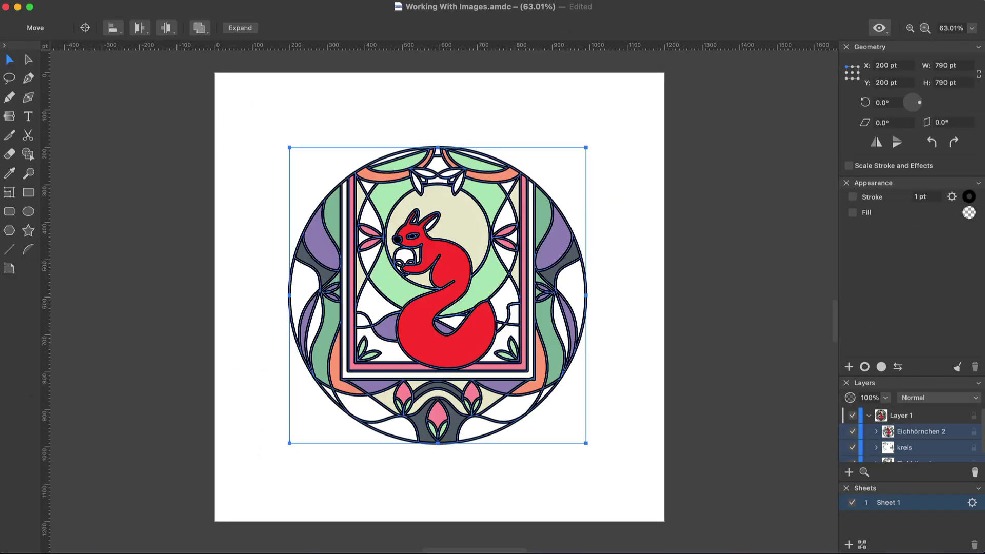